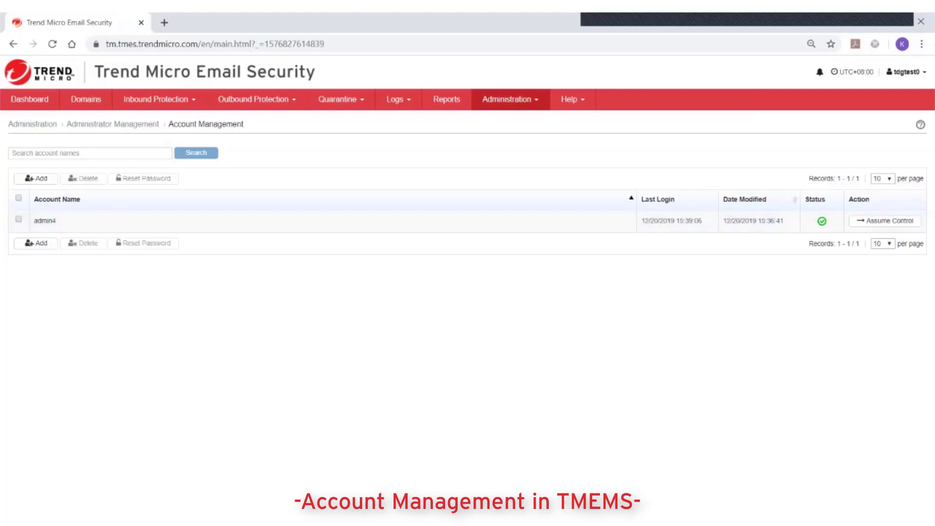
Go to Administration's Account Management page to add a new subaccount
click(506, 99)
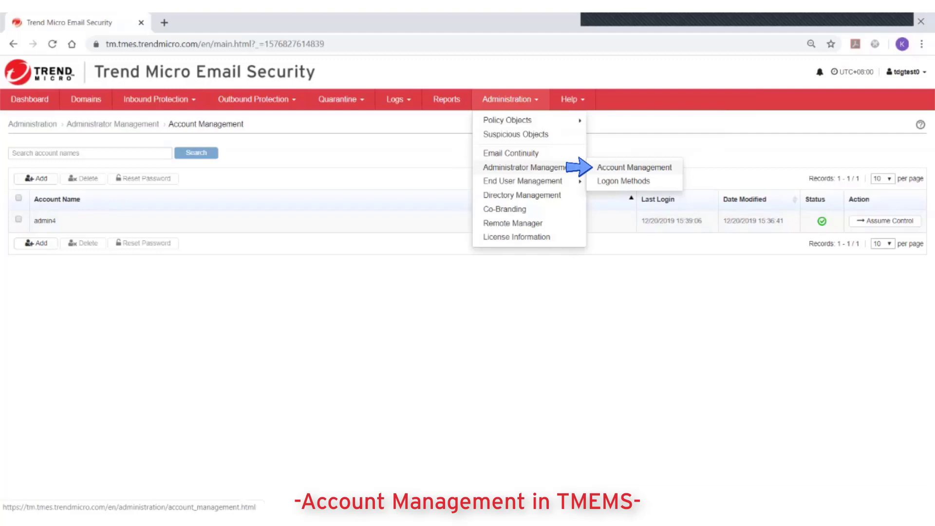
click(635, 168)
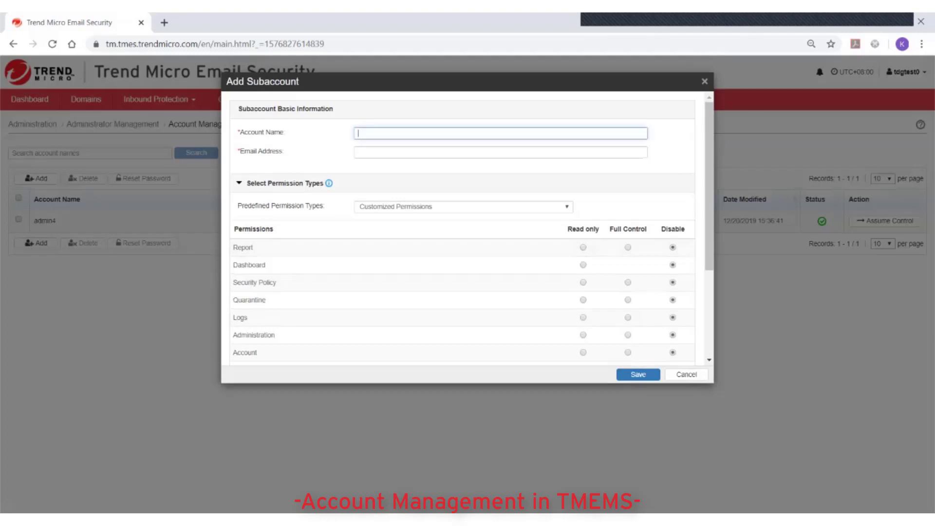
text(admin3)
Enter account name admin3 and move on to its email address
key(Tab)
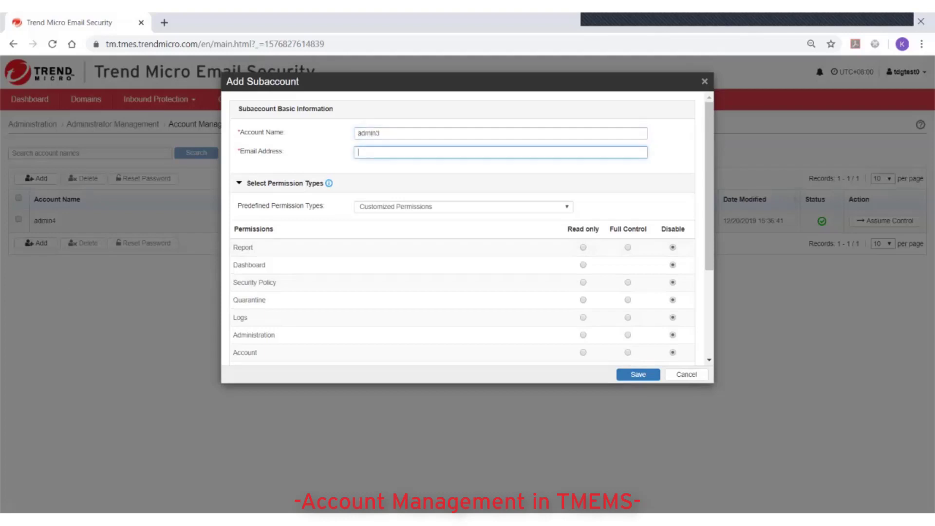
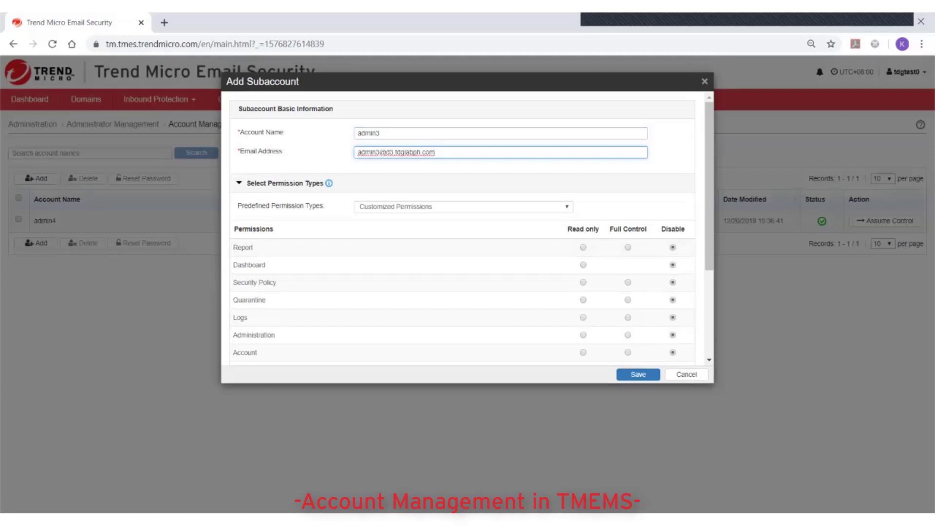
Keep Customized Permissions: Report and Dashboard read-only, Security Policy and Quarantine full control
click(463, 206)
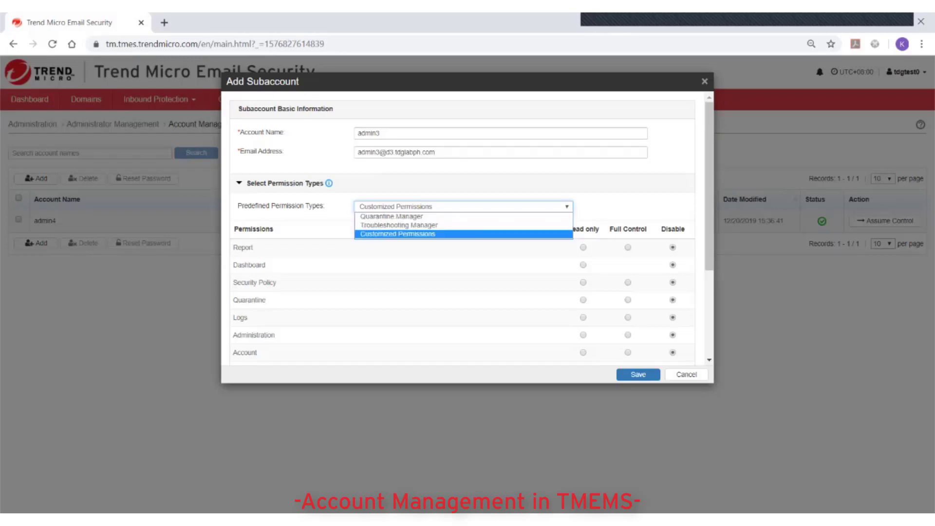
key(Return)
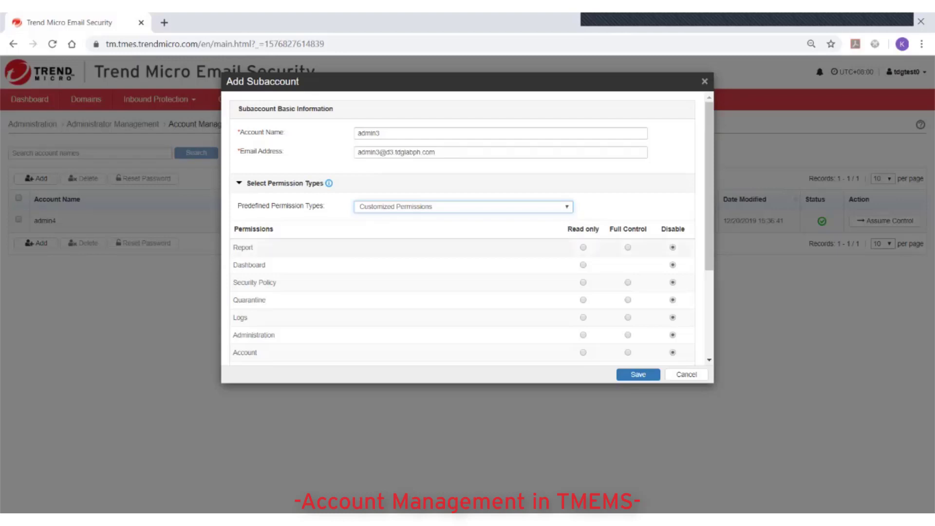
click(584, 247)
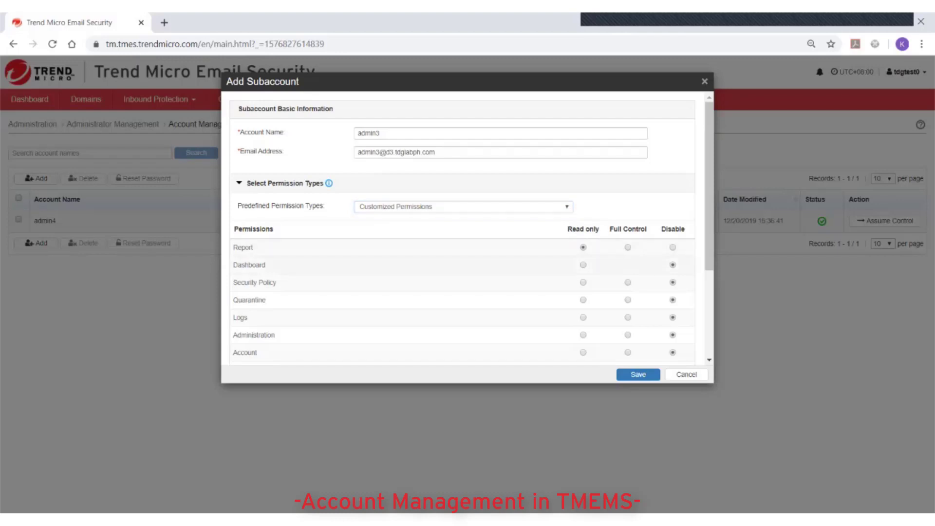
click(627, 282)
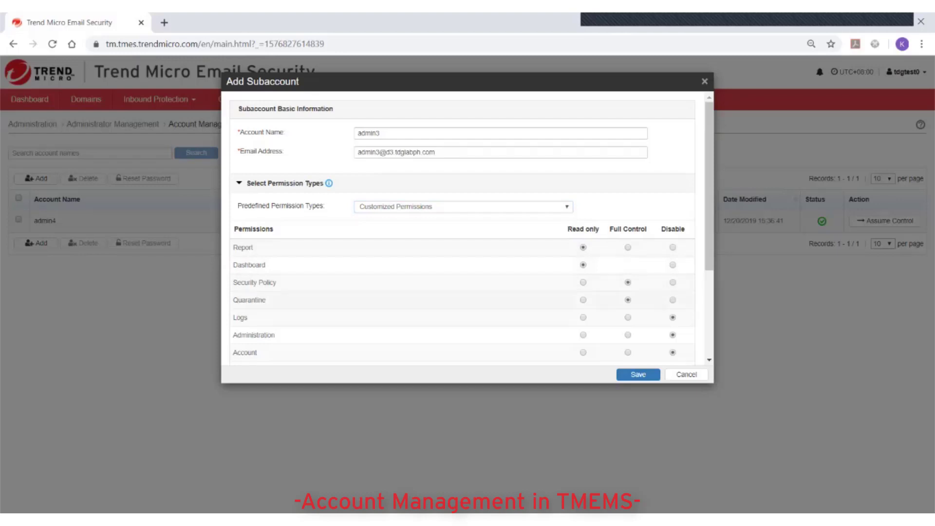
scroll(468, 234, down, 1)
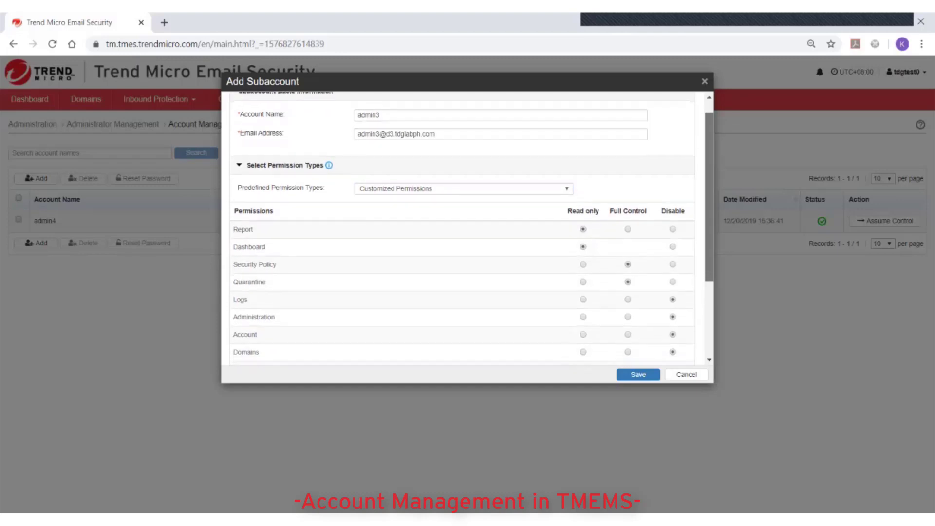
scroll(467, 234, down, 1)
scroll(468, 234, down, 1)
scroll(468, 234, down, 1)
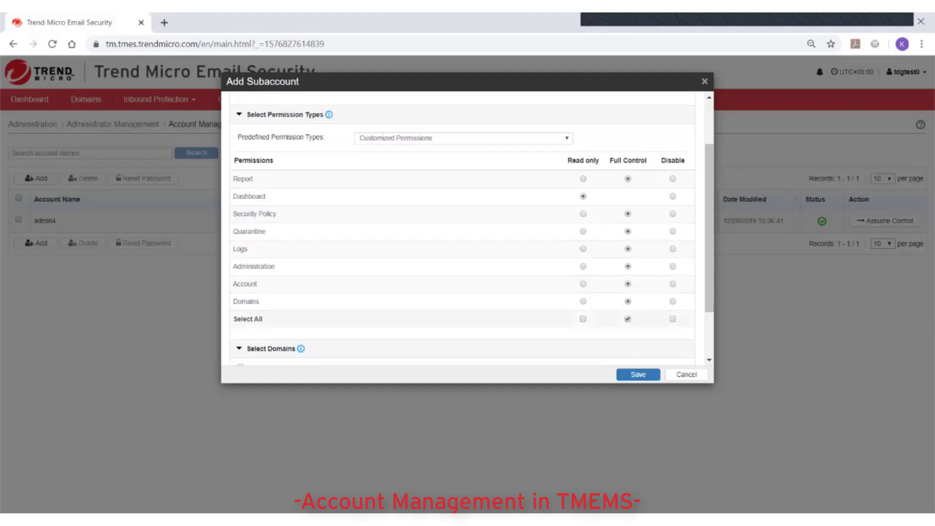
scroll(468, 227, down, 2)
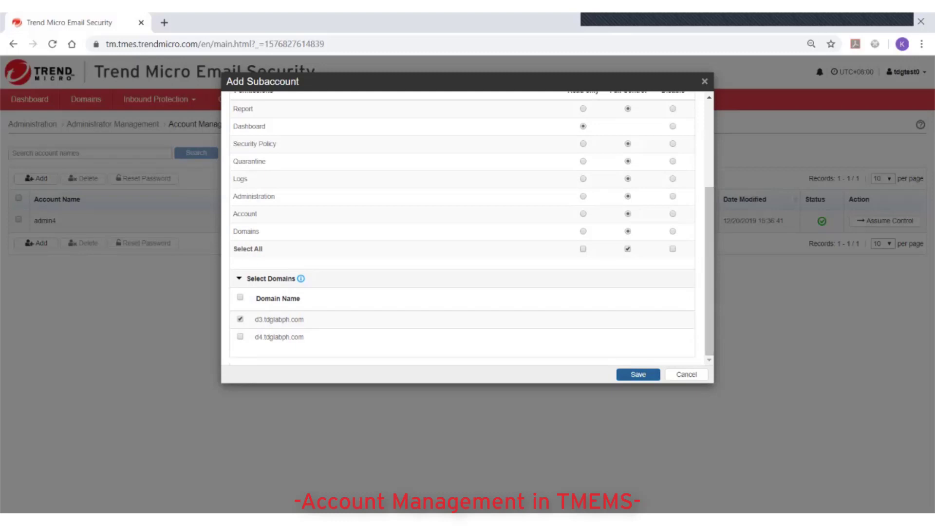
Save subaccount admin3 so it shows as active next to admin4
click(638, 374)
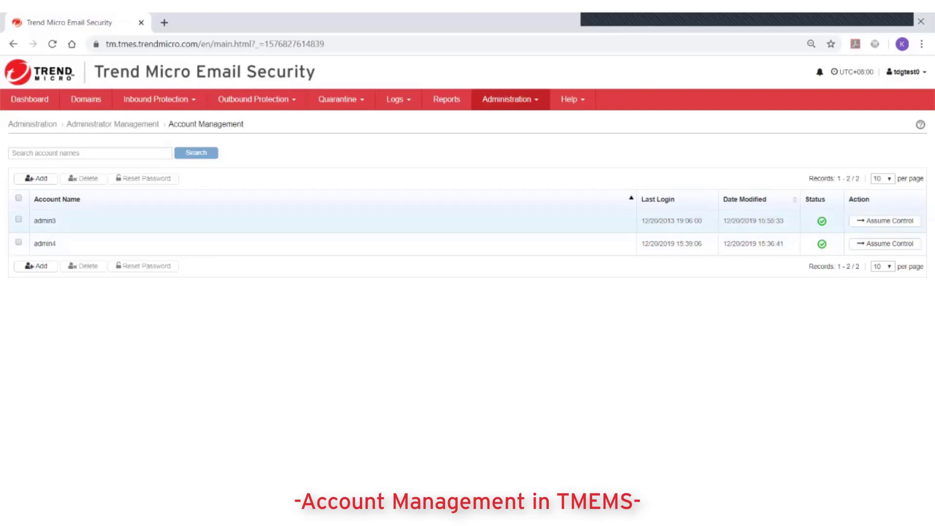
Select admin3, switch its status to disabled, and confirm with OK
click(18, 219)
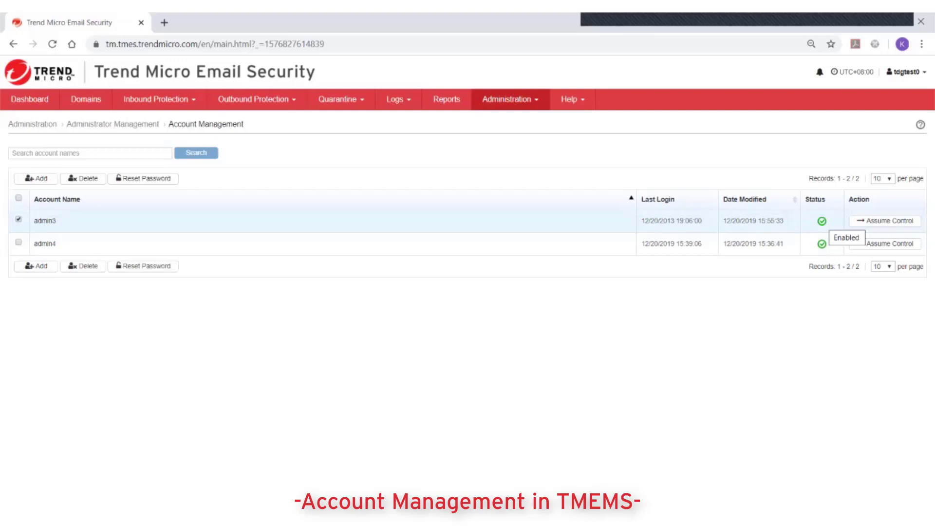
click(822, 221)
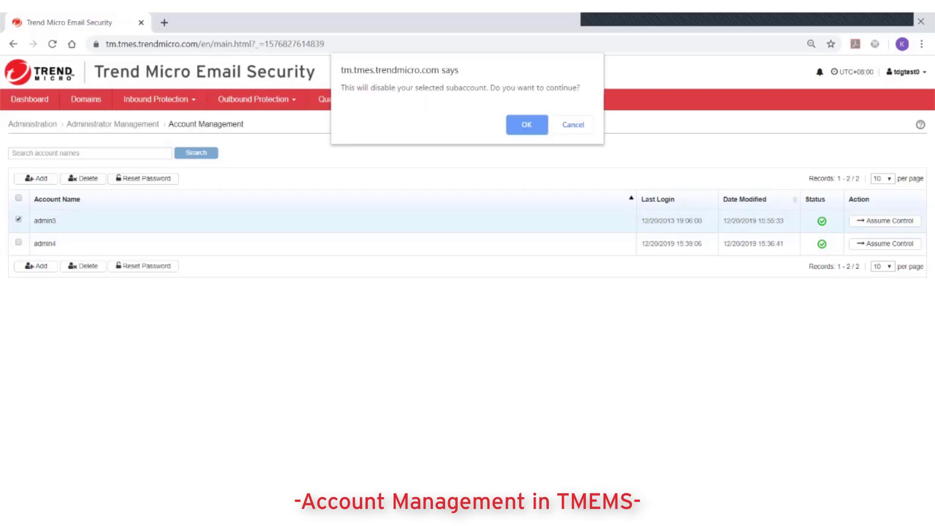
key(Return)
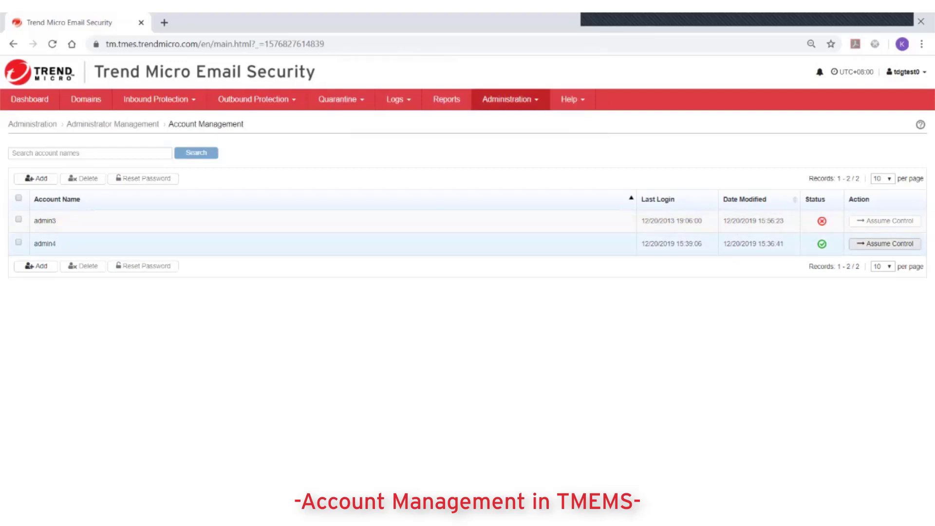
Assume control of the admin4 subaccount to view its dashboard
click(885, 243)
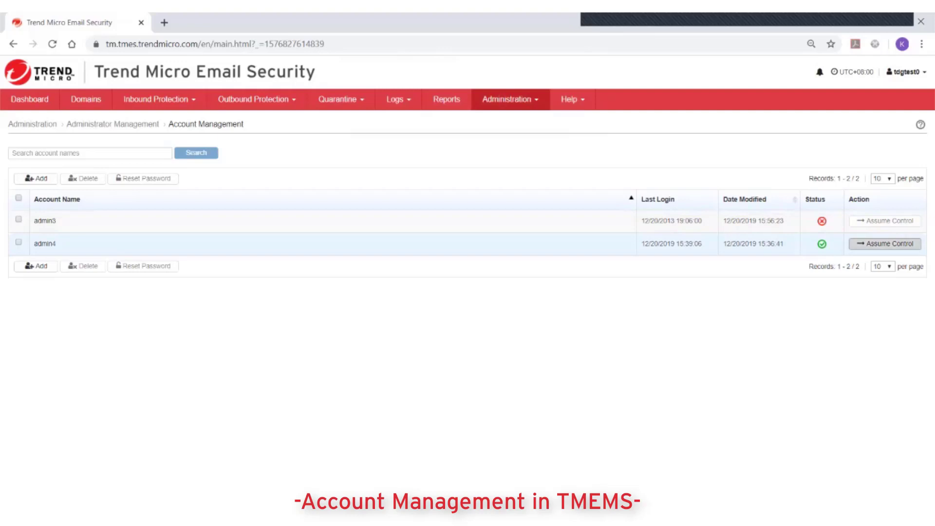